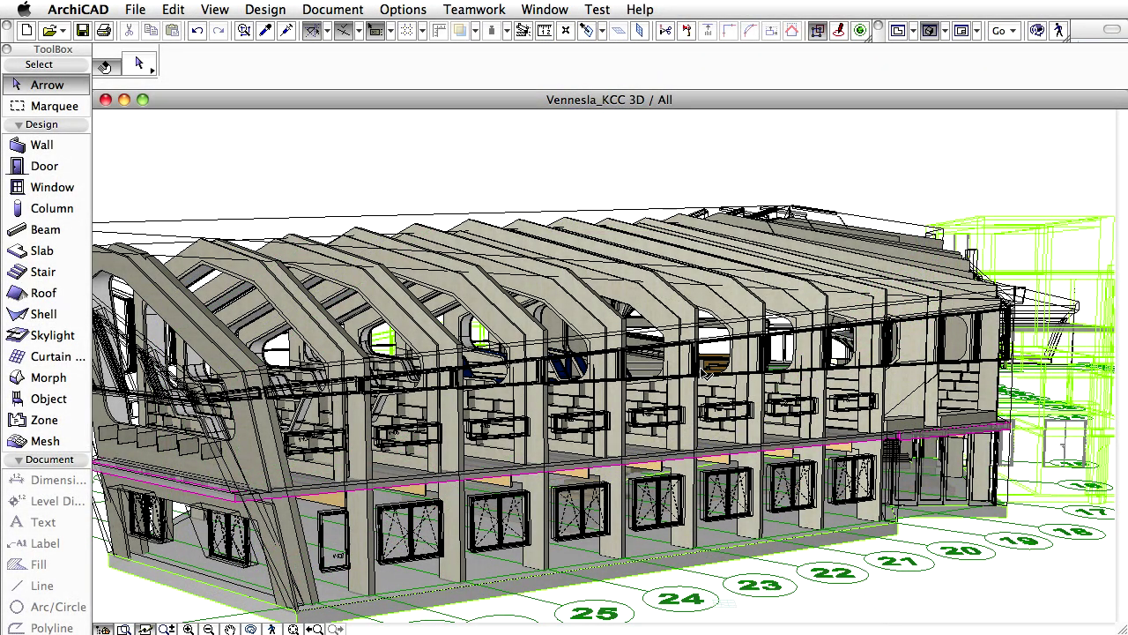
- Orbit and zoom the library model, then select a roof element
mouse_move(703, 369)
middle_mouse_down("shift")
mouse_move(1017, 348)
mouse_move(560, 577)
middle_mouse_up("shift")
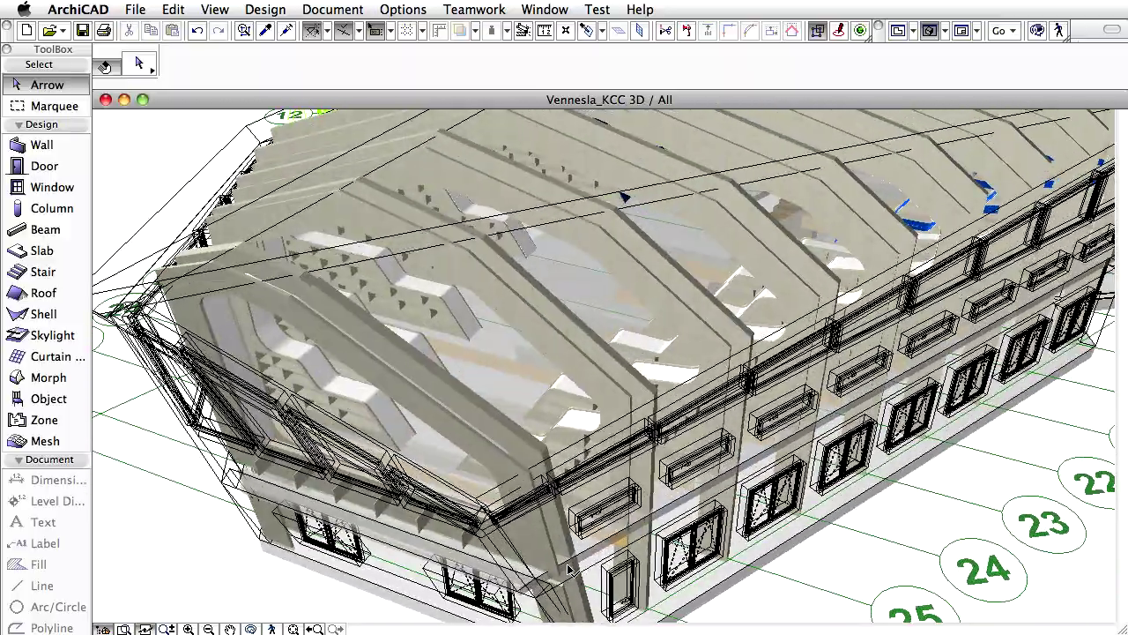
scroll(561, 577, "down", 2)
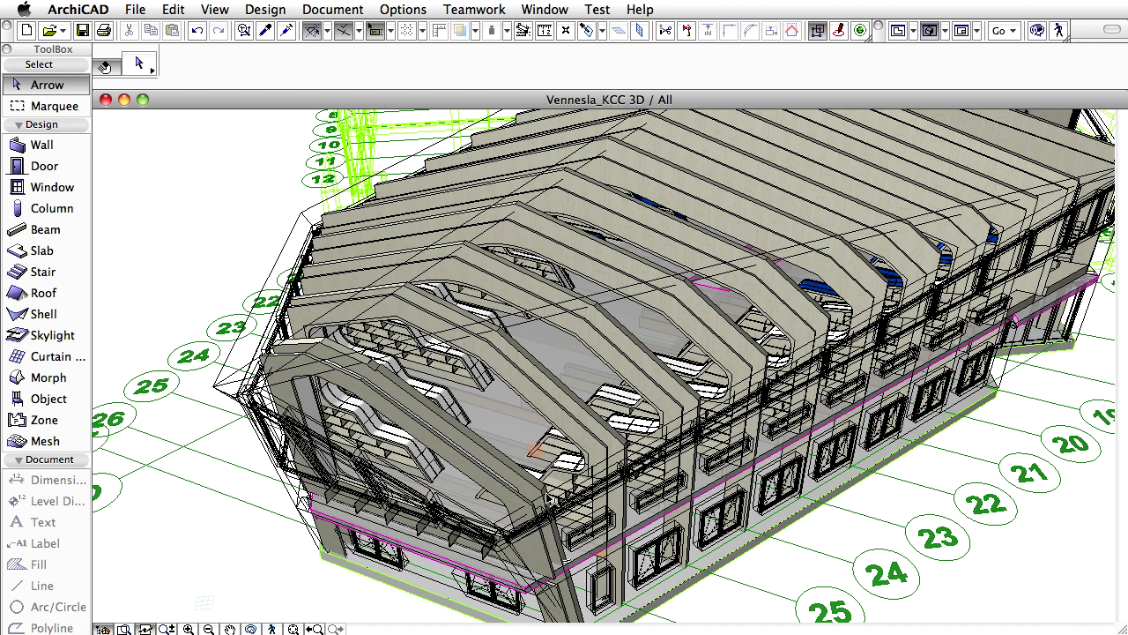
left_click(639, 368)
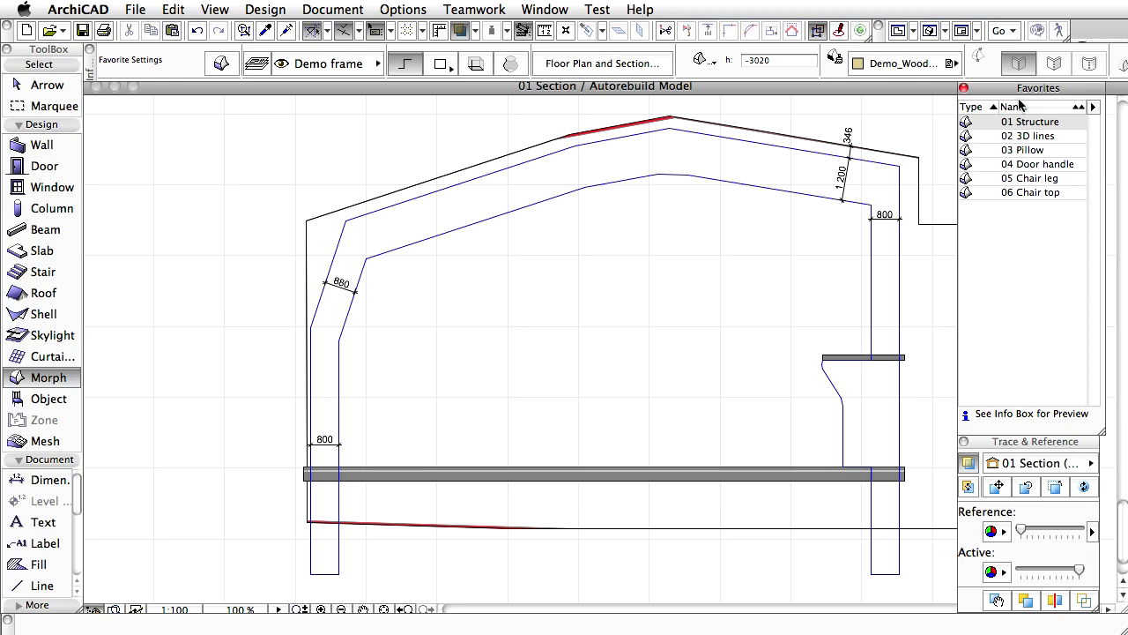
- Apply the 01 Structure favourite and fill the frame's section outline with a Morph
left_click(1034, 124)
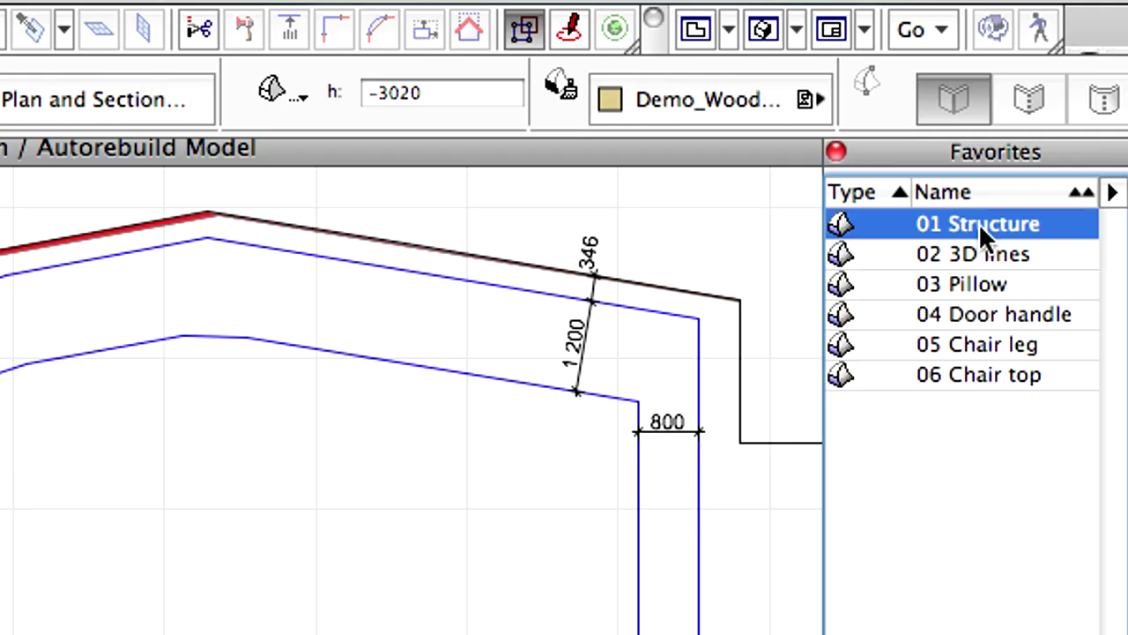
left_click(291, 339)
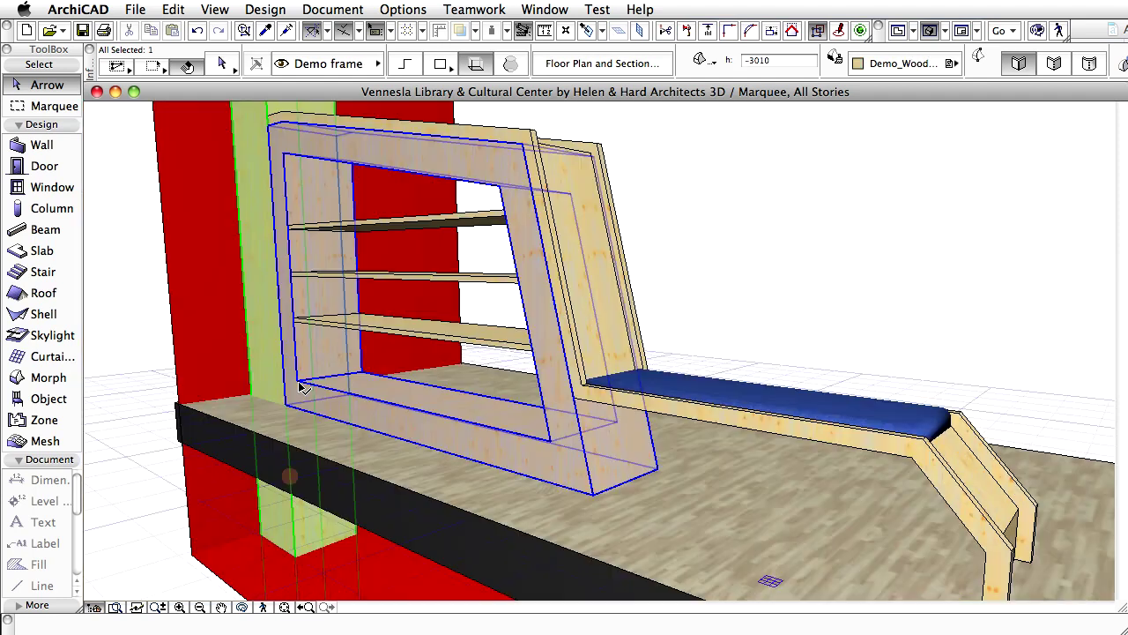
- Union the lower, middle and top shelves with the outer frame into one Morph
left_click(298, 321, "shift")
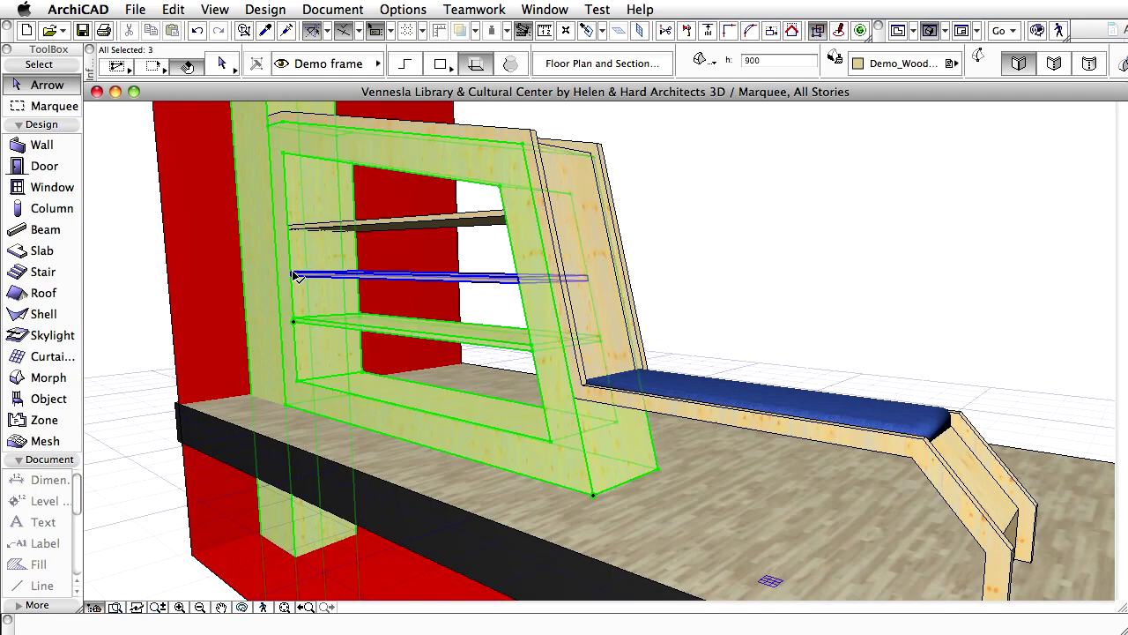
left_click(293, 275, "shift")
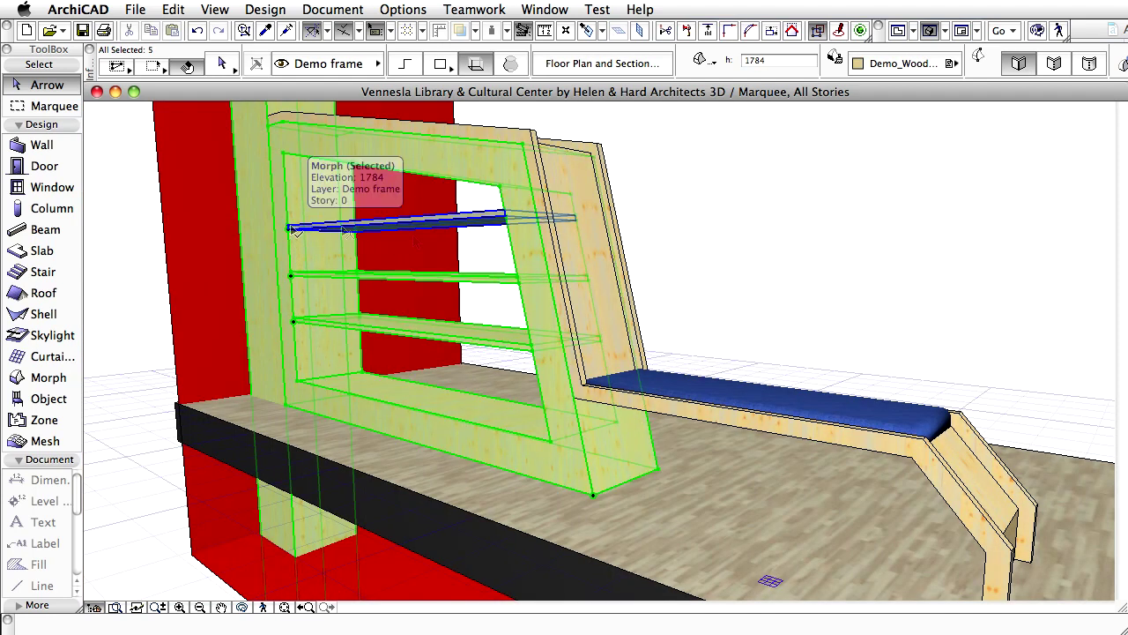
left_click(295, 227, "shift")
left_click(614, 284, "shift")
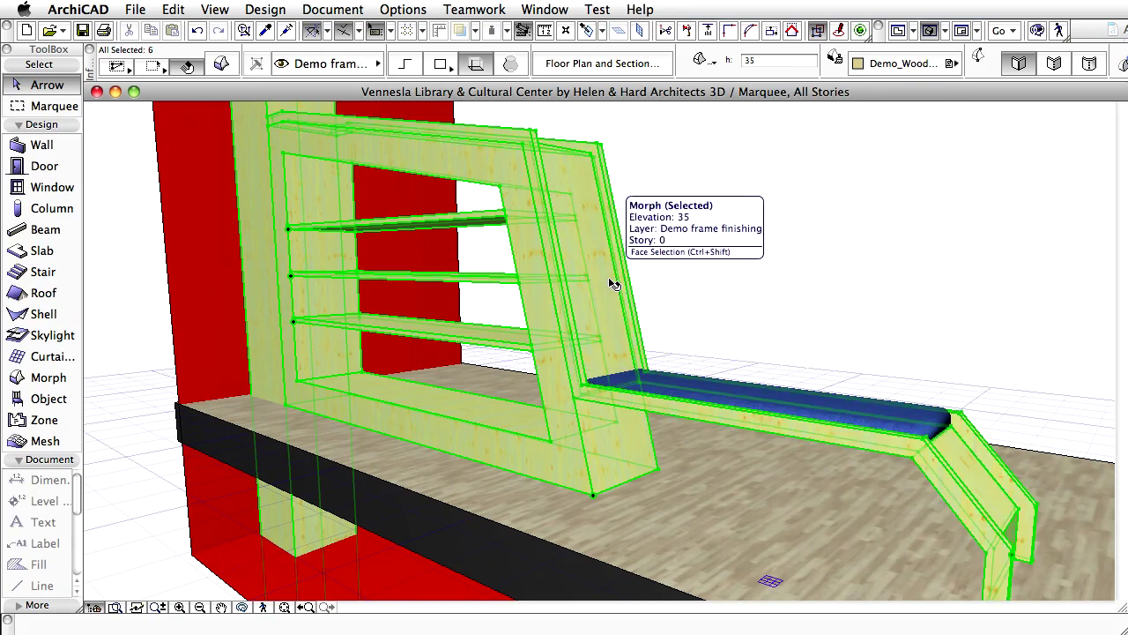
right_click(615, 284)
mouse_move(464, 205)
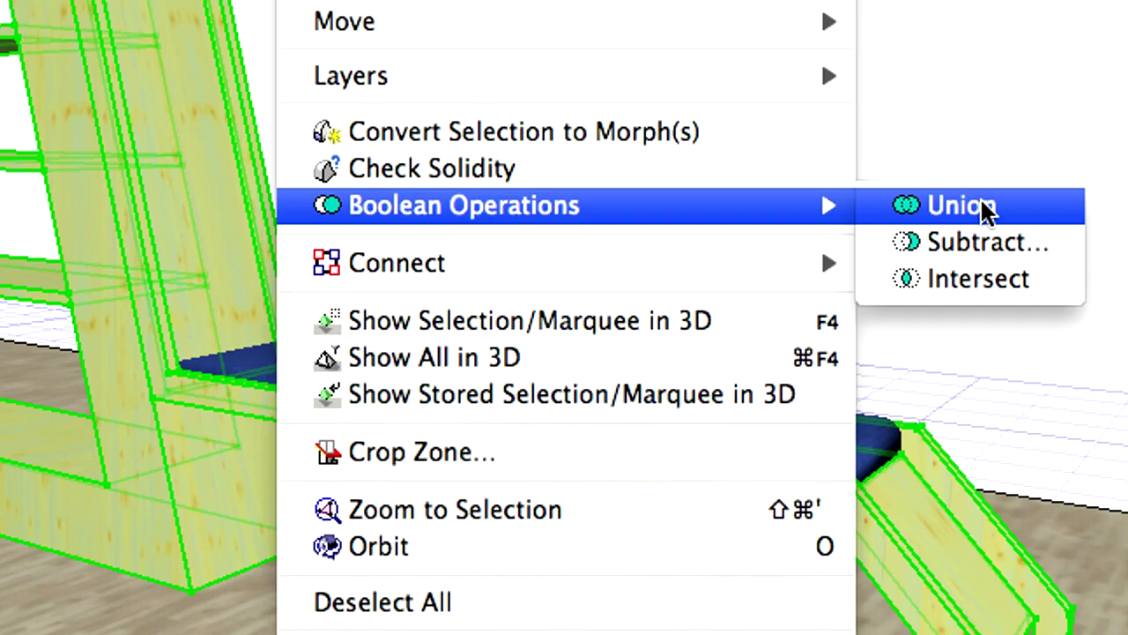
left_click(986, 207)
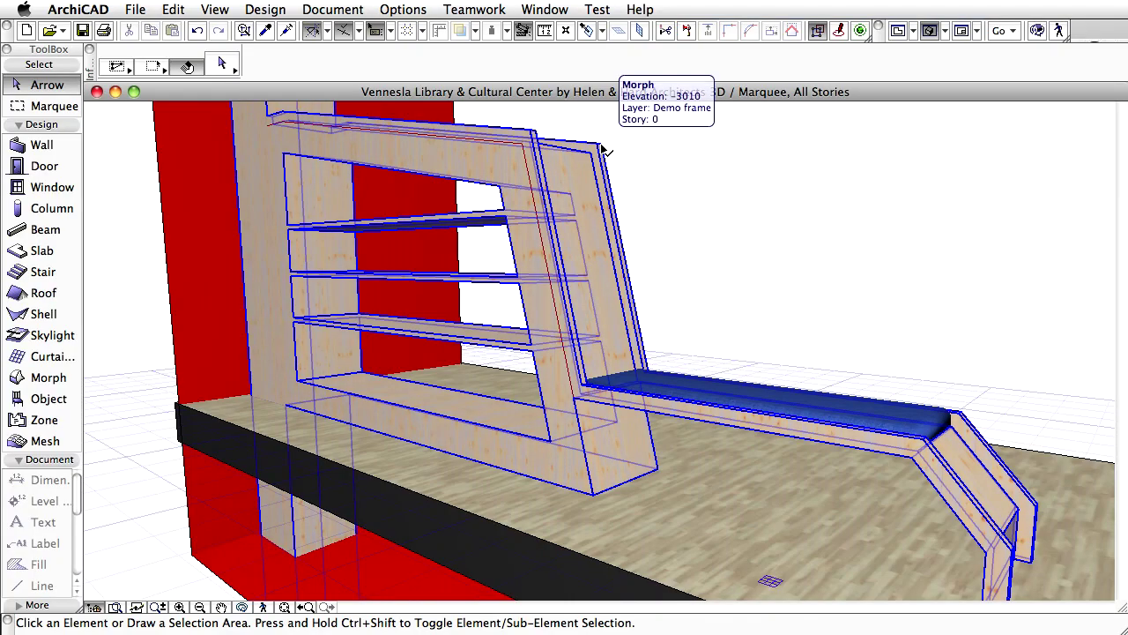
left_click(602, 150)
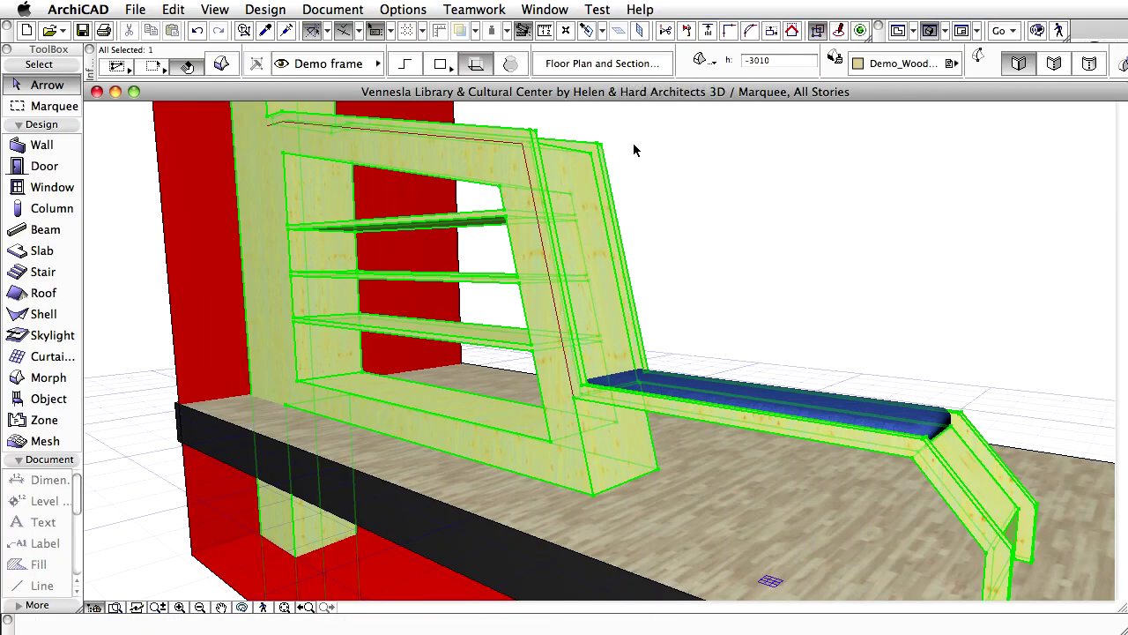
- Fly backward through the rib frames, orbit, then walk the camera into the building
key("shift+F3")
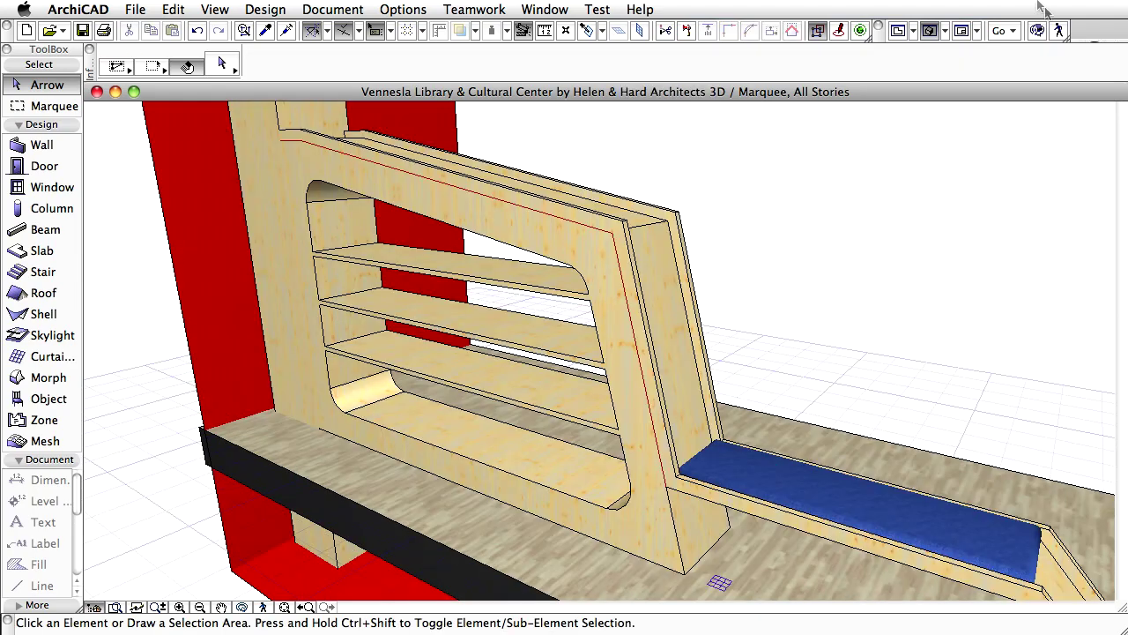
key("Down")
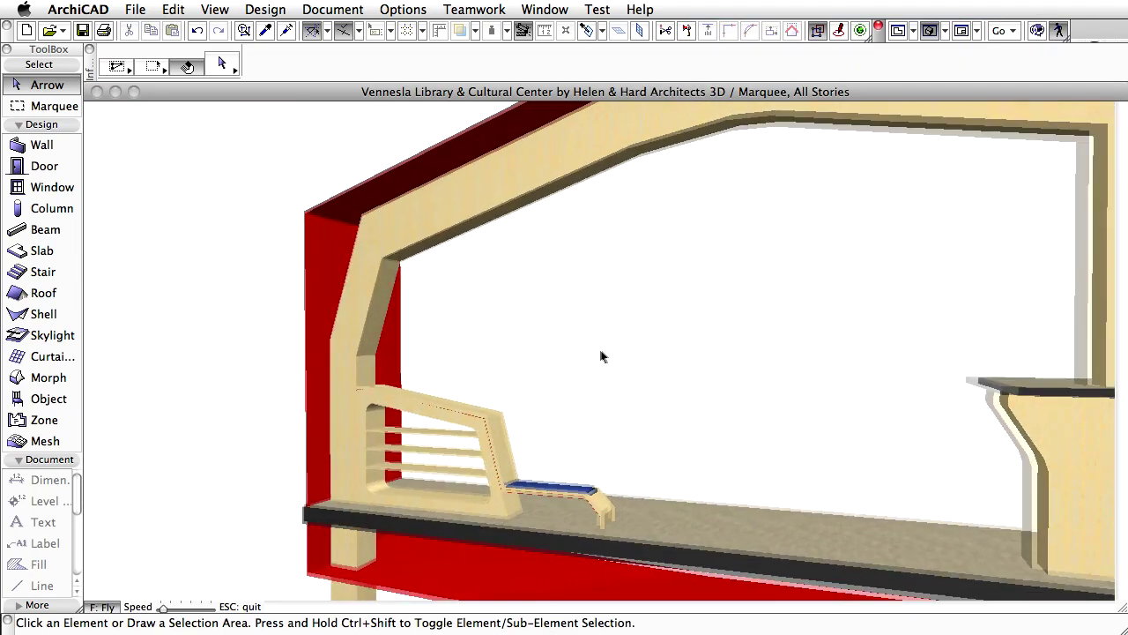
key("Escape")
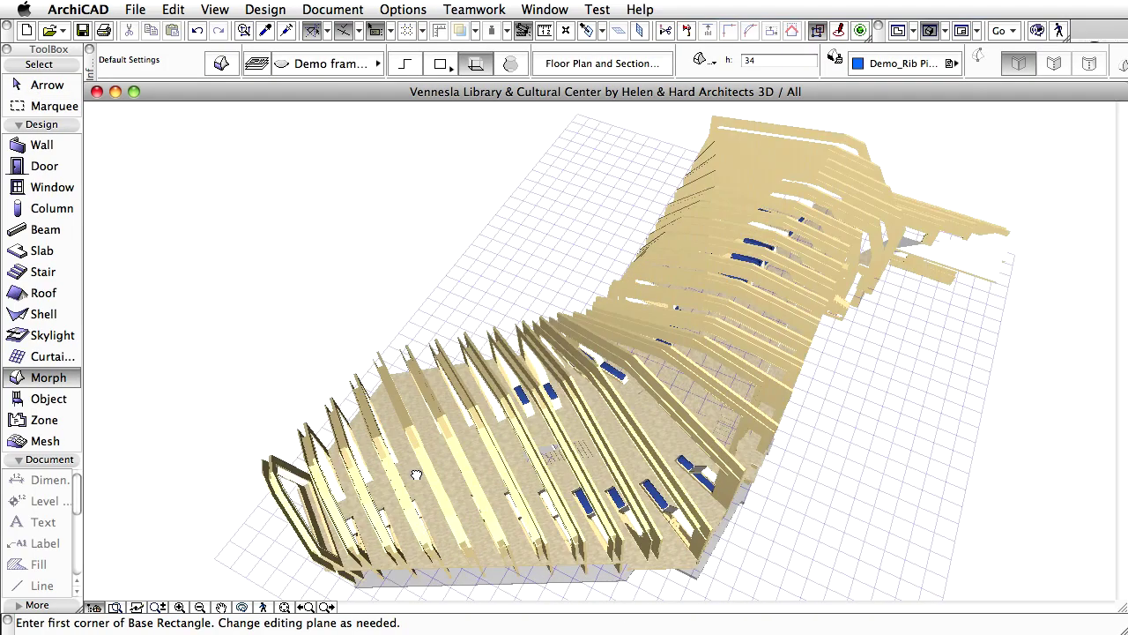
mouse_move(410, 467)
middle_mouse_down("shift")
mouse_move(670, 428)
mouse_move(735, 307)
middle_mouse_up("shift")
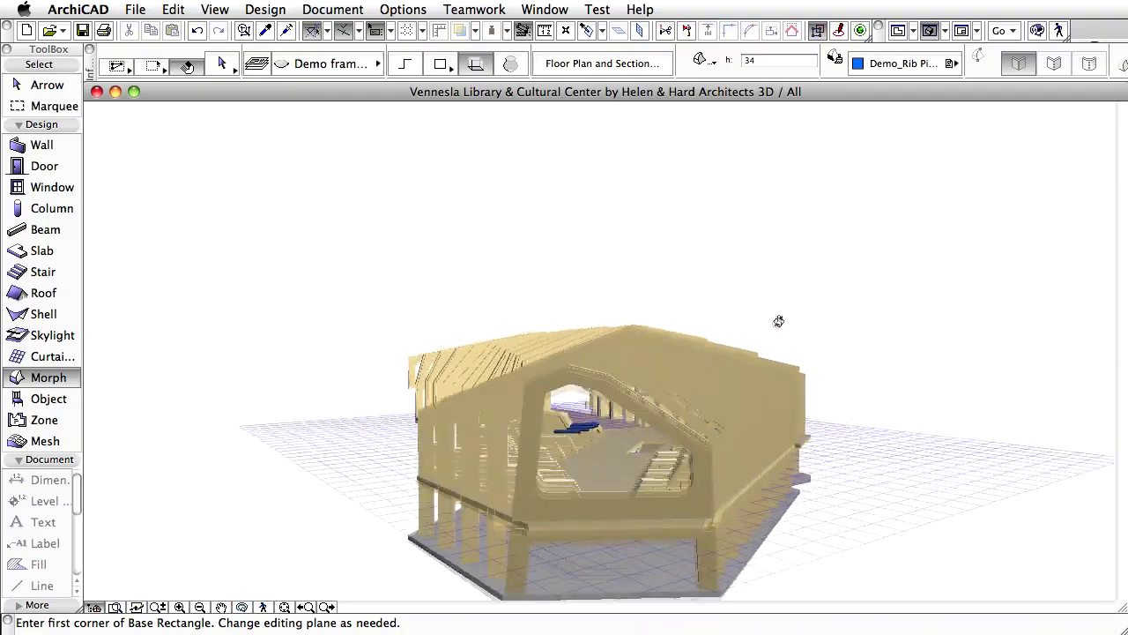
key("shift+F3")
key("Up")
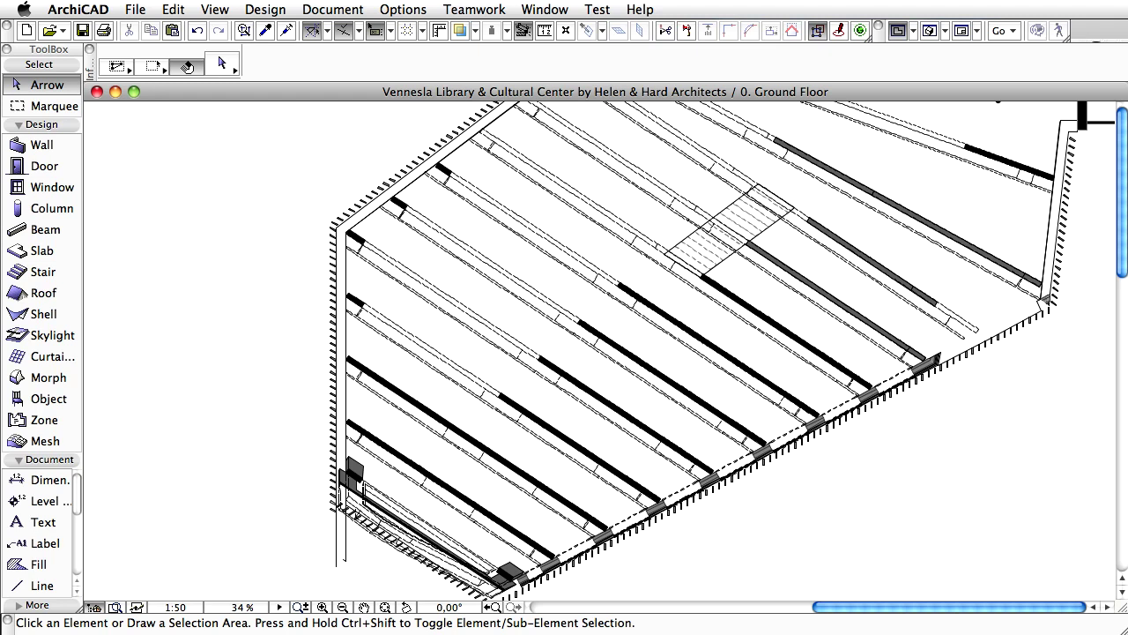
- Clear the selection and go up two stories to 2. Story
key("Escape")
left_click(915, 38)
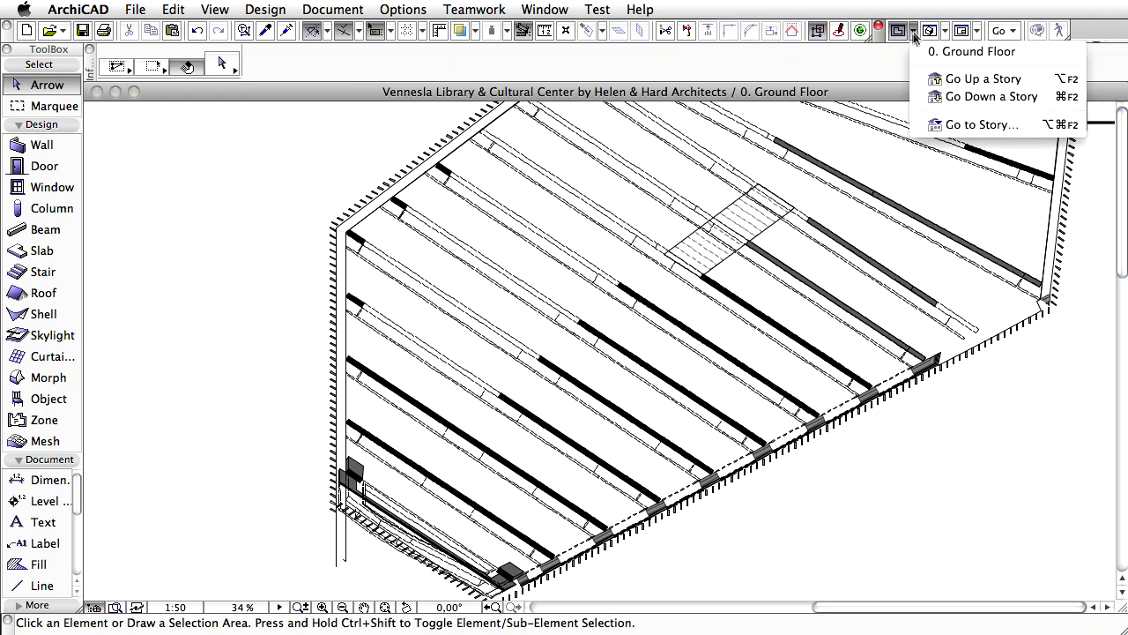
left_click(930, 77)
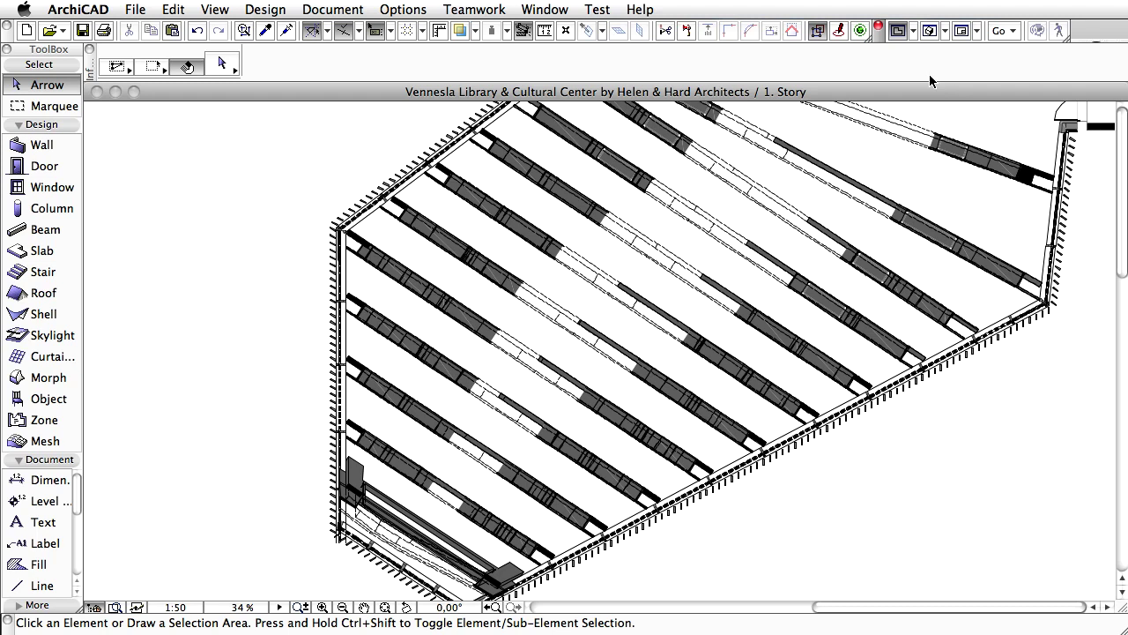
left_click(914, 33)
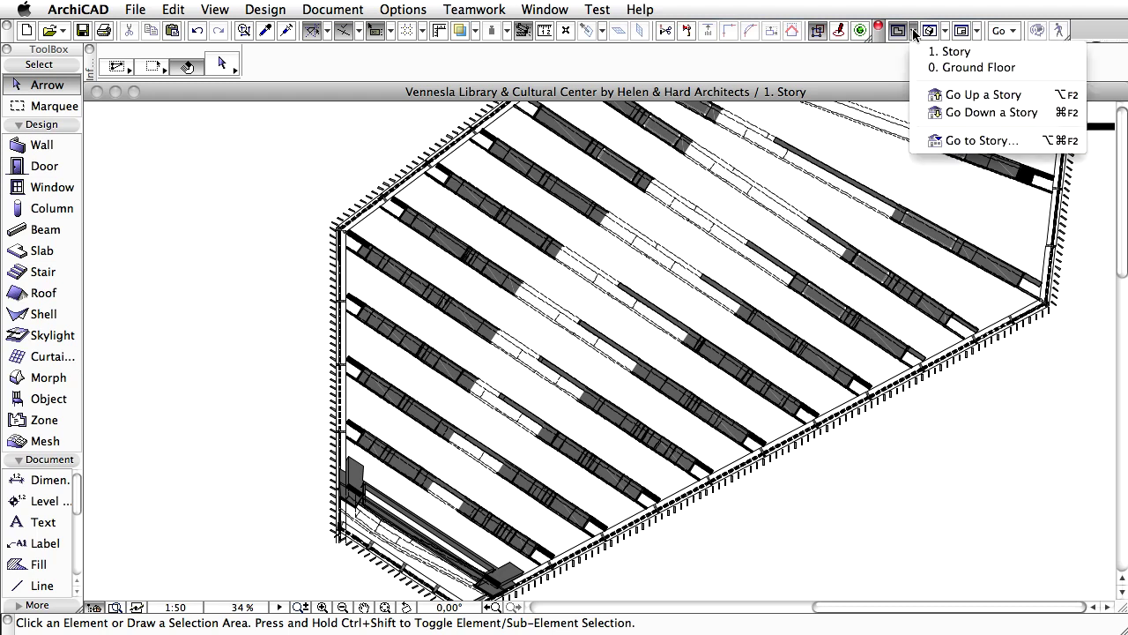
left_click(954, 94)
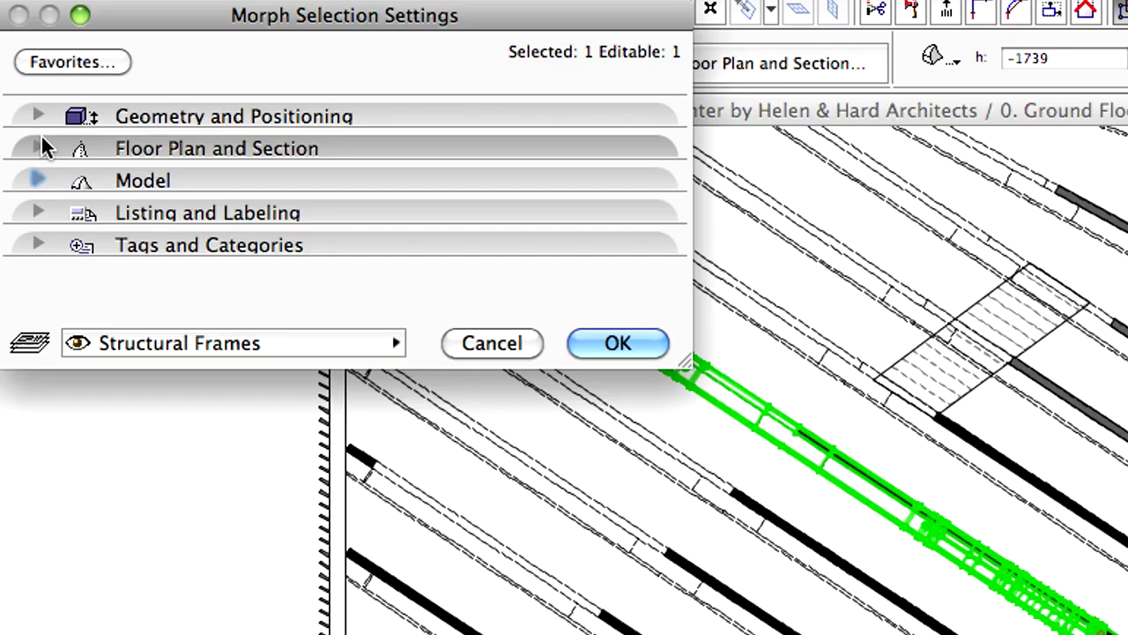
- Expand the Tags and Categories panel in the frame Morph's settings
left_click(39, 246)
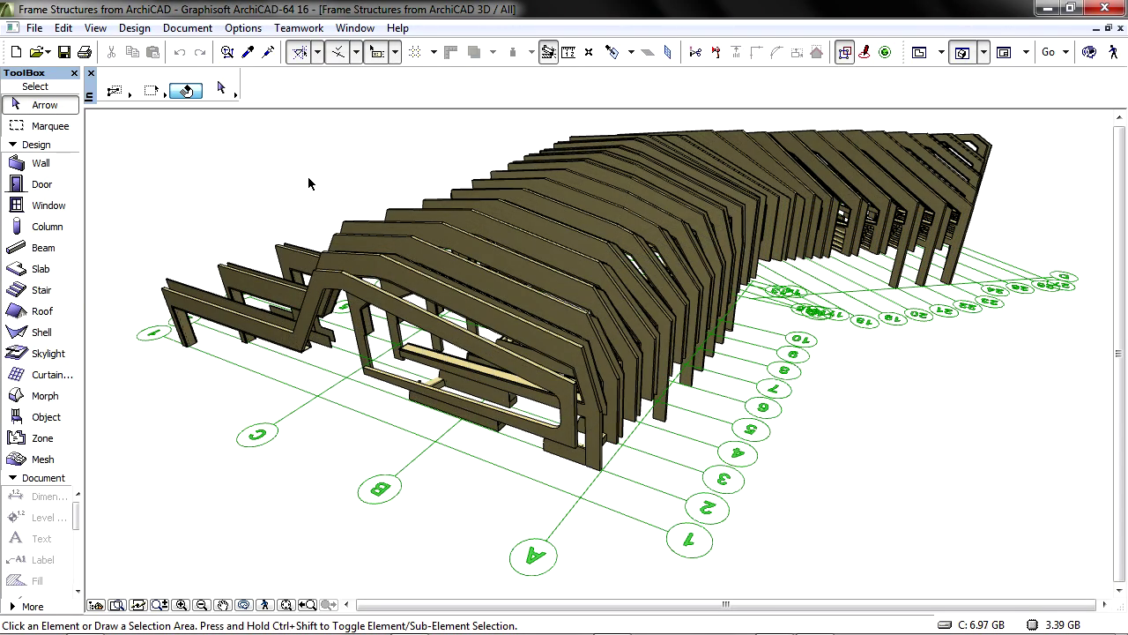
- Save as compressed IFC 2x3 using the Data Exchange with Tekla Structures translator
left_click(55, 11)
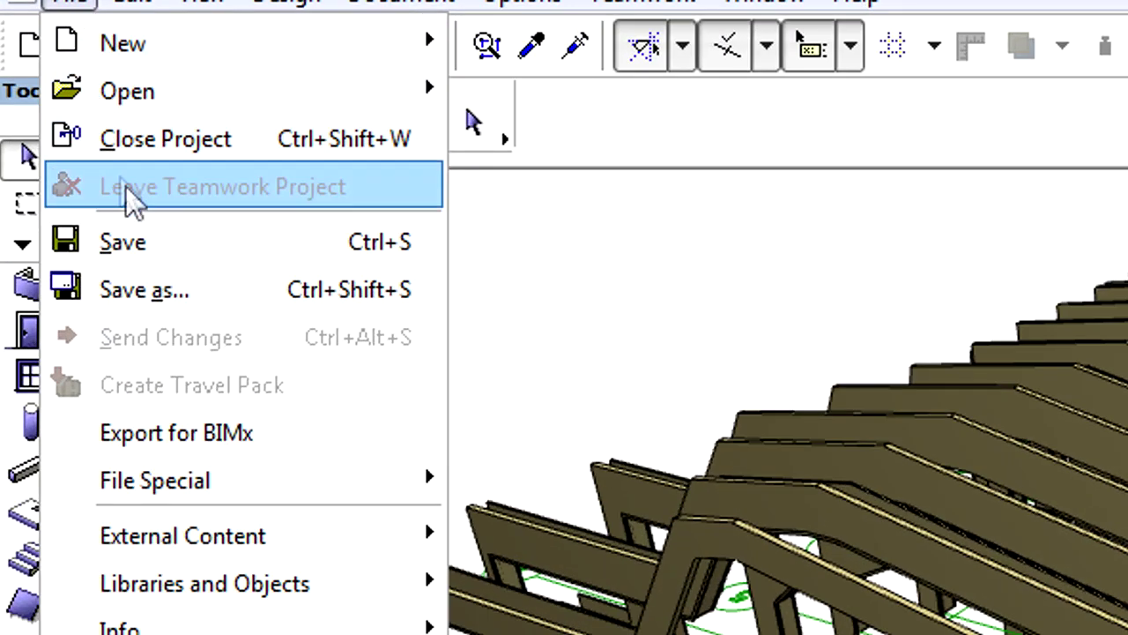
left_click(150, 297)
left_click(546, 518)
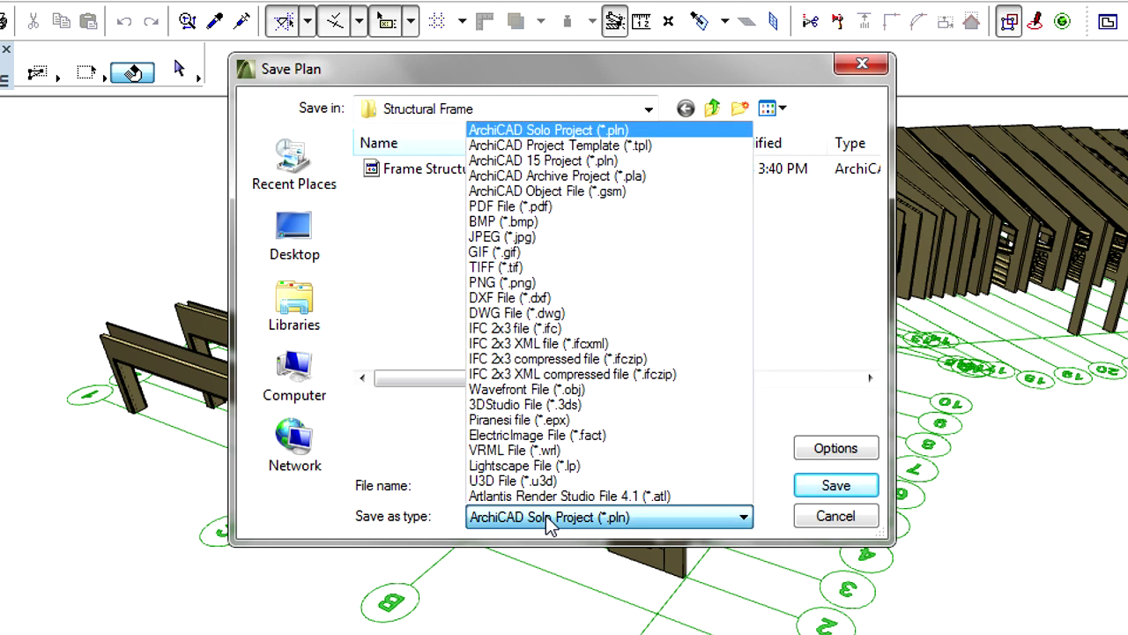
left_click(563, 358)
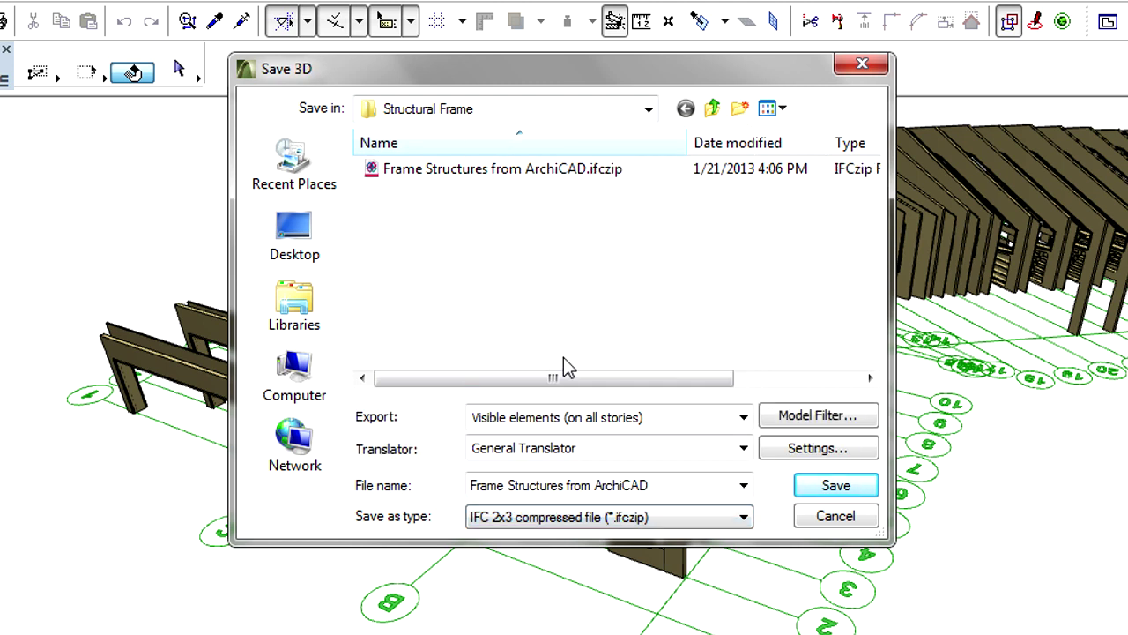
left_click(584, 448)
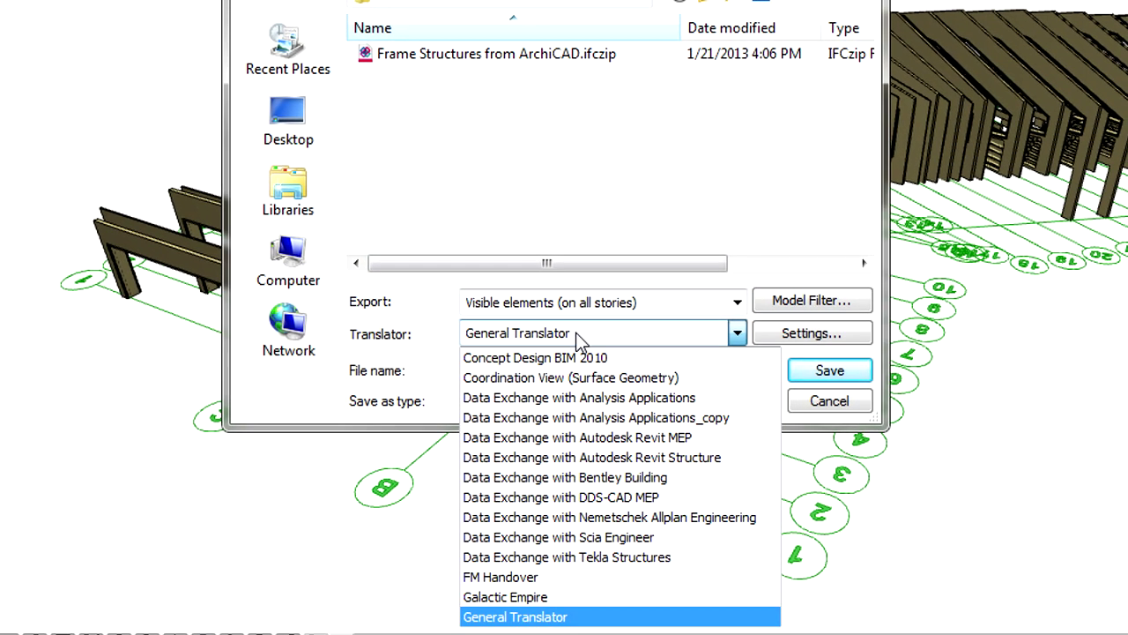
left_click(593, 558)
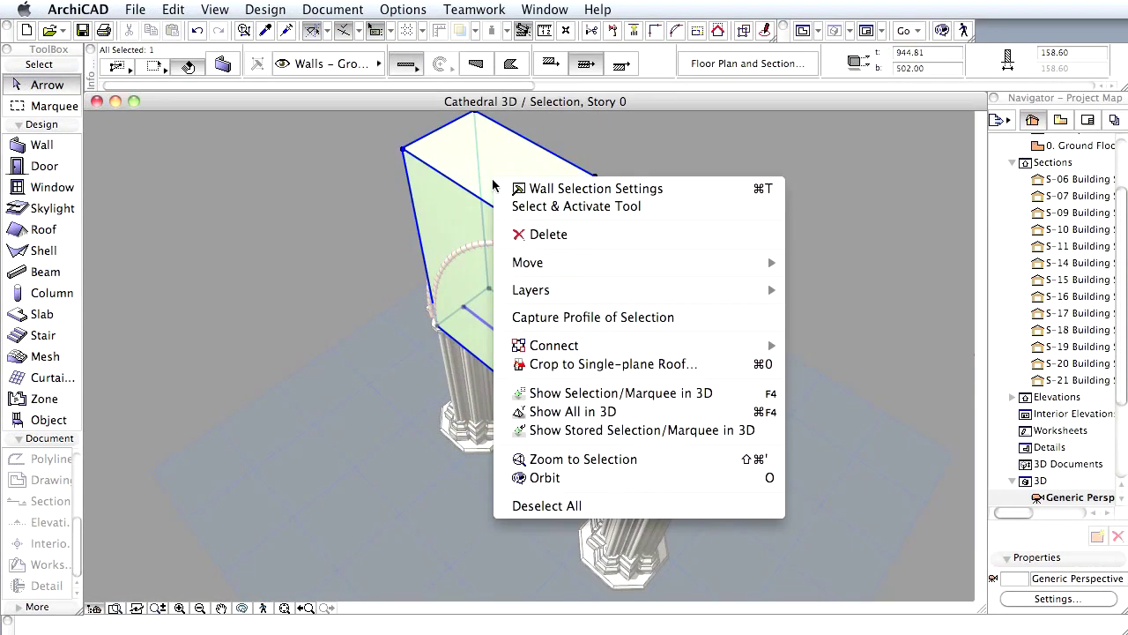
- Trim the block to the arch shell, mirror a copy of the shell, and hide its layer
left_click(881, 348)
left_click(581, 267)
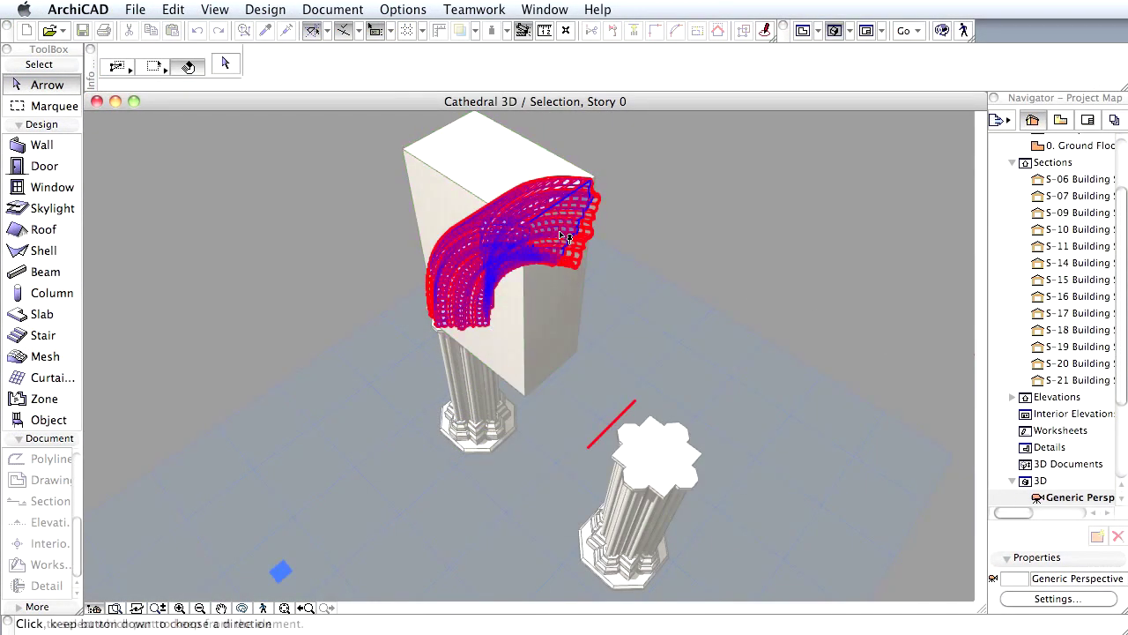
key("ctrl+alt+m")
right_click(649, 182)
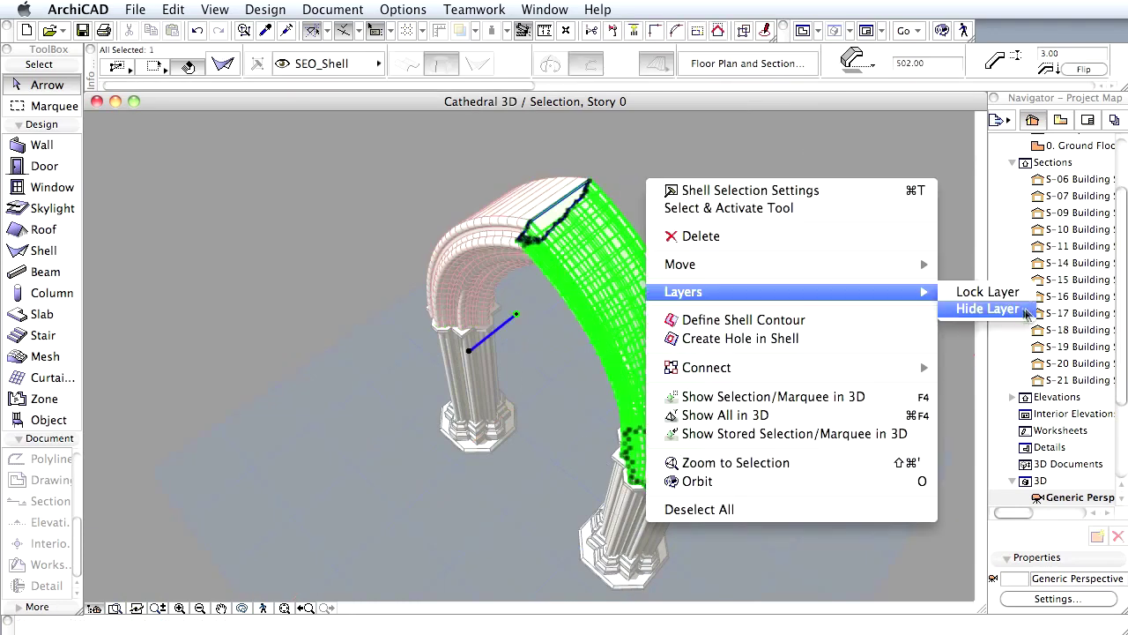
left_click(944, 307)
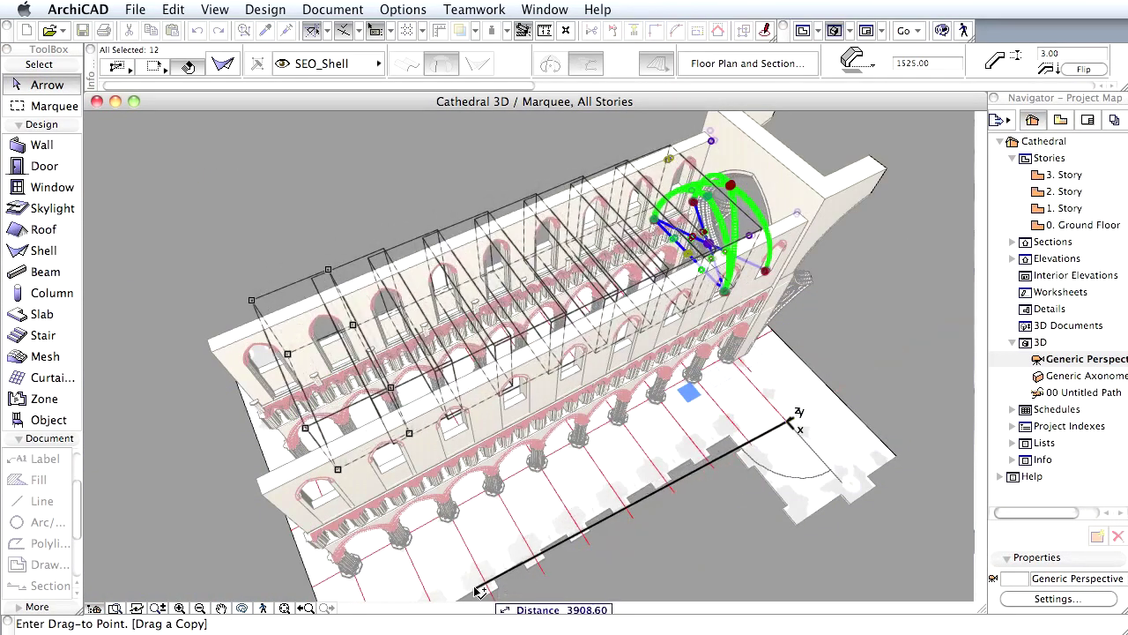
- Drag multiple copies of the arch shell along the nave axis
left_click(464, 551)
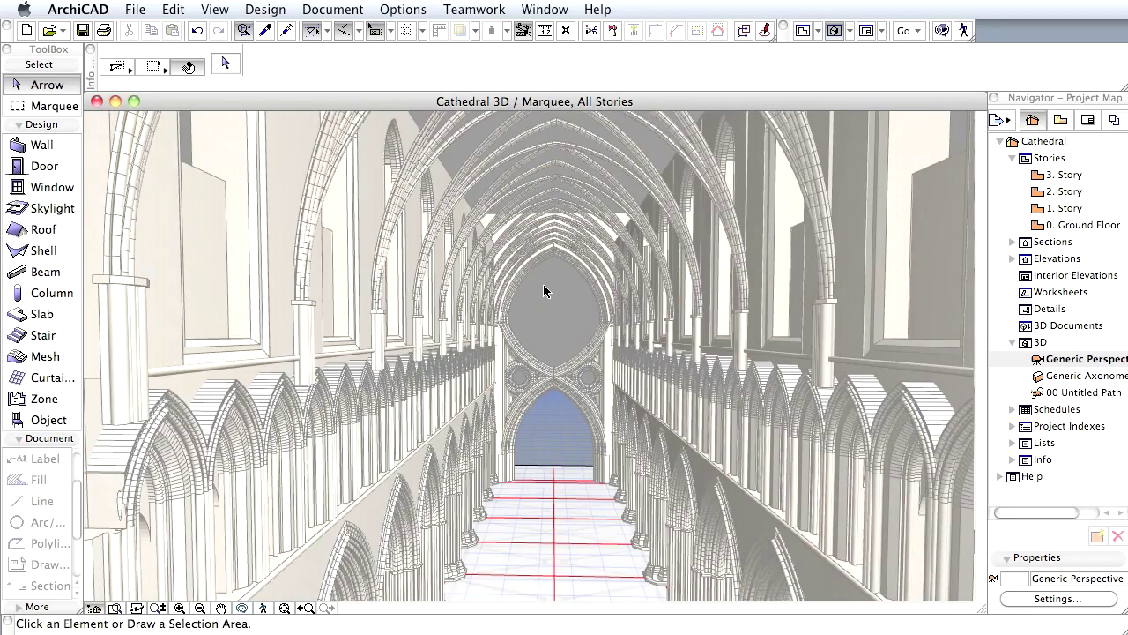